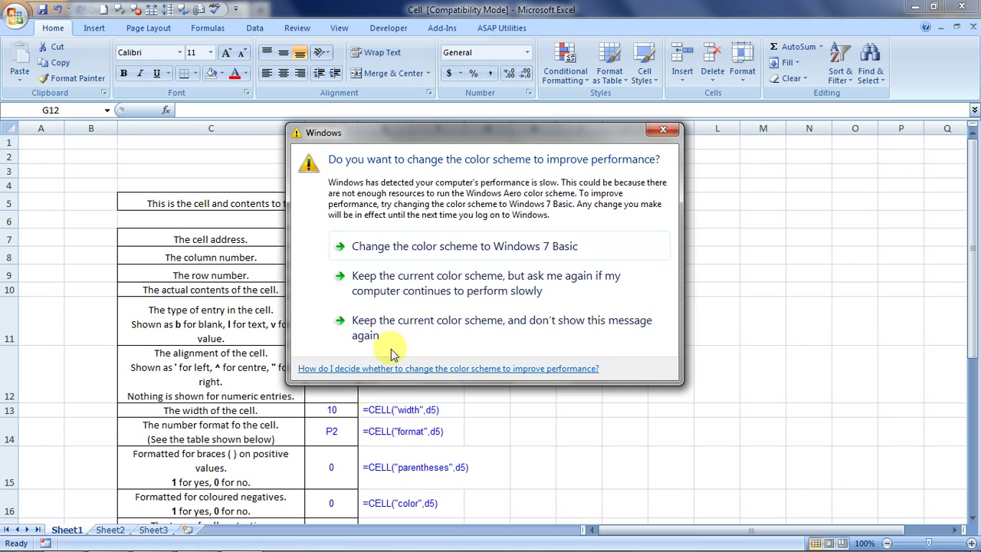
Dismiss the colour-scheme prompt and match the P2 format result to the 0.00% format code
click(464, 247)
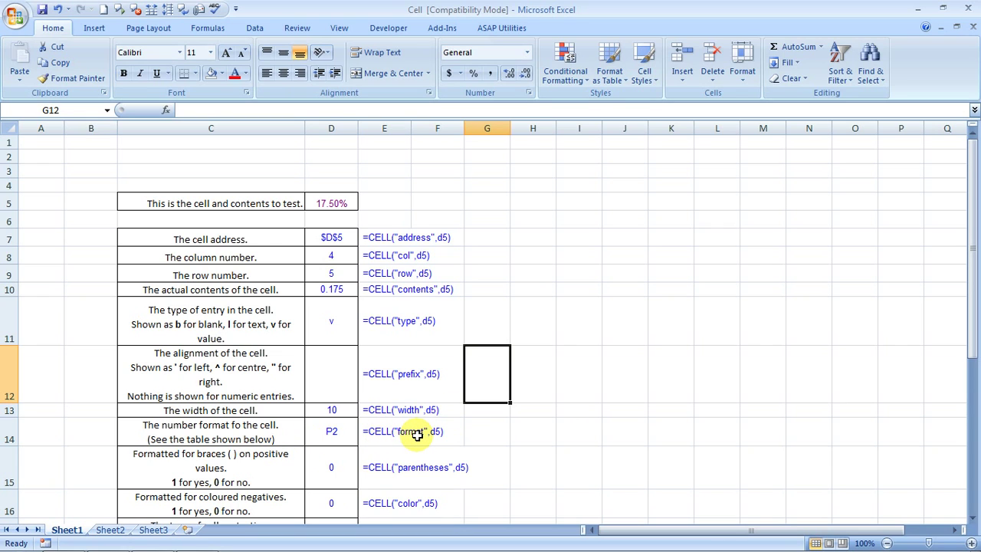
click(314, 437)
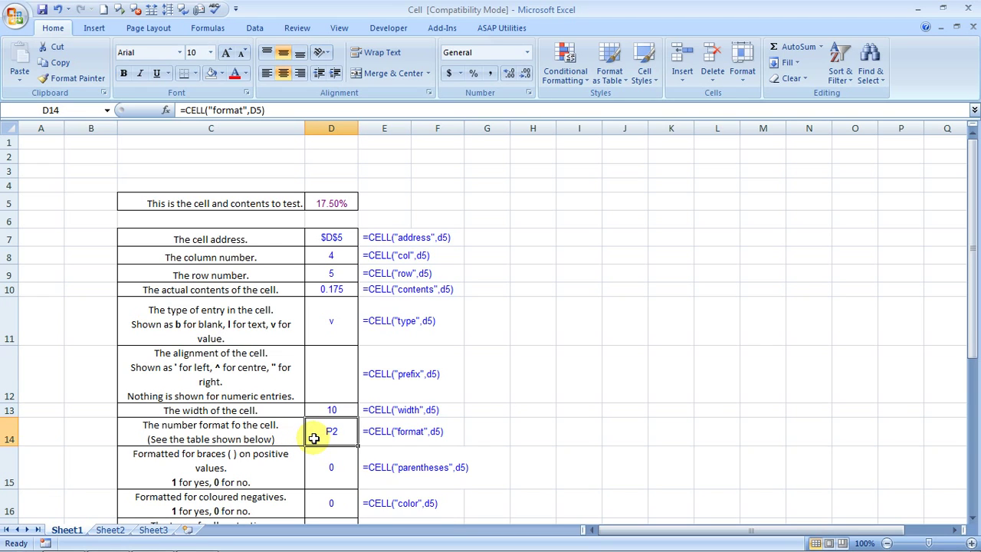
key(Down)
key(Down)
key(Down)
key(Down)
key(Down)
key(Down)
key(Down)
key(Down)
key(Down)
key(Down)
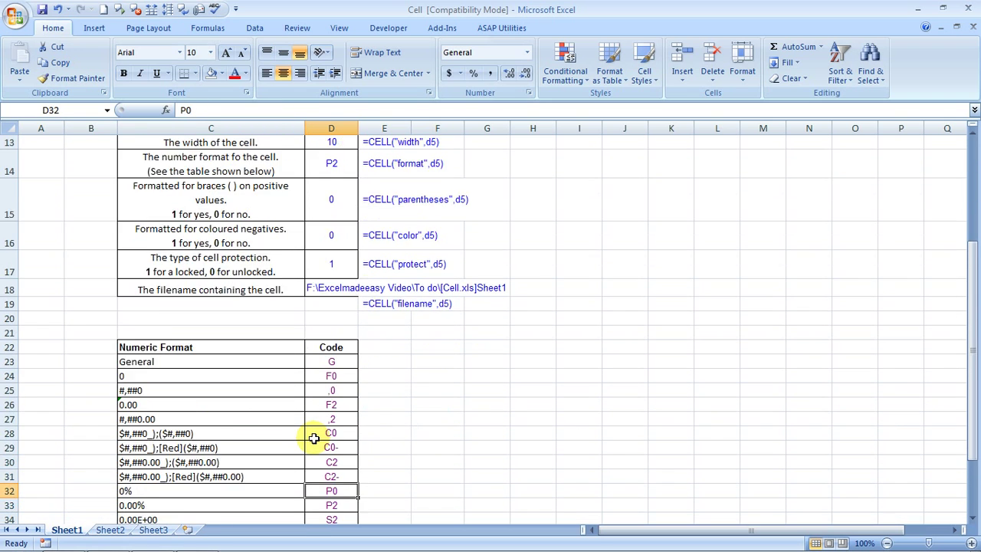
key(Down)
key(Down)
key(Down)
key(Down)
key(Down)
key(Down)
key(Down)
key(Down)
key(Down)
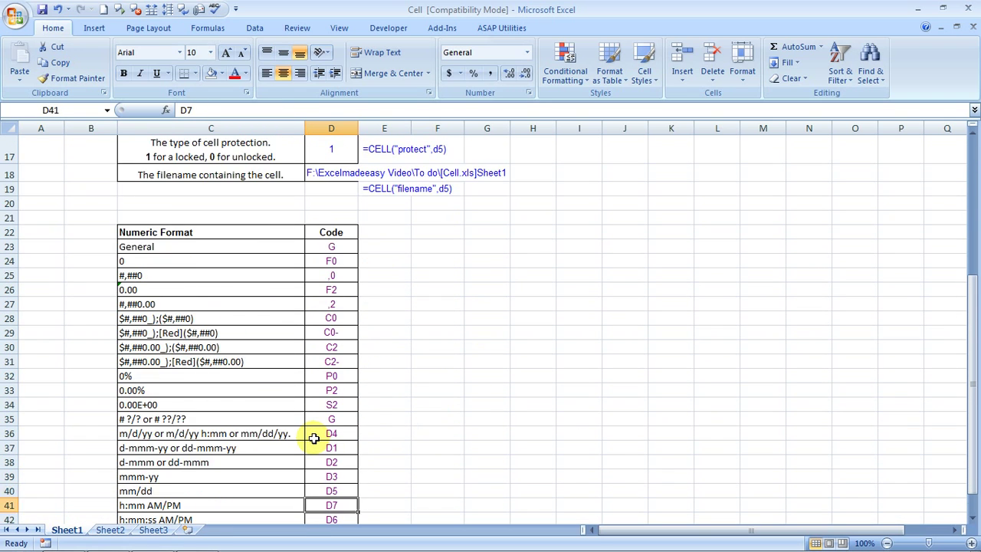
key(Down)
key(Down)
key(Down)
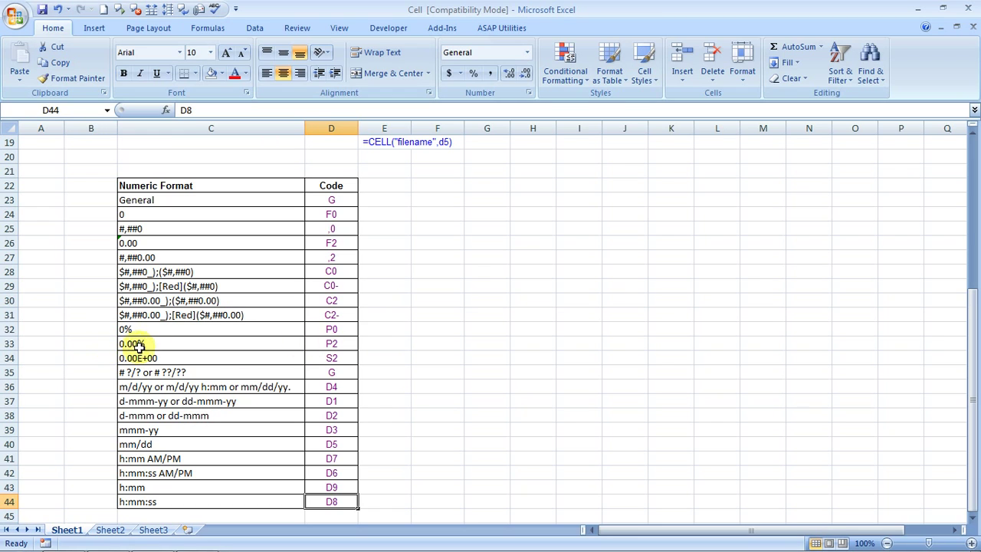
click(333, 345)
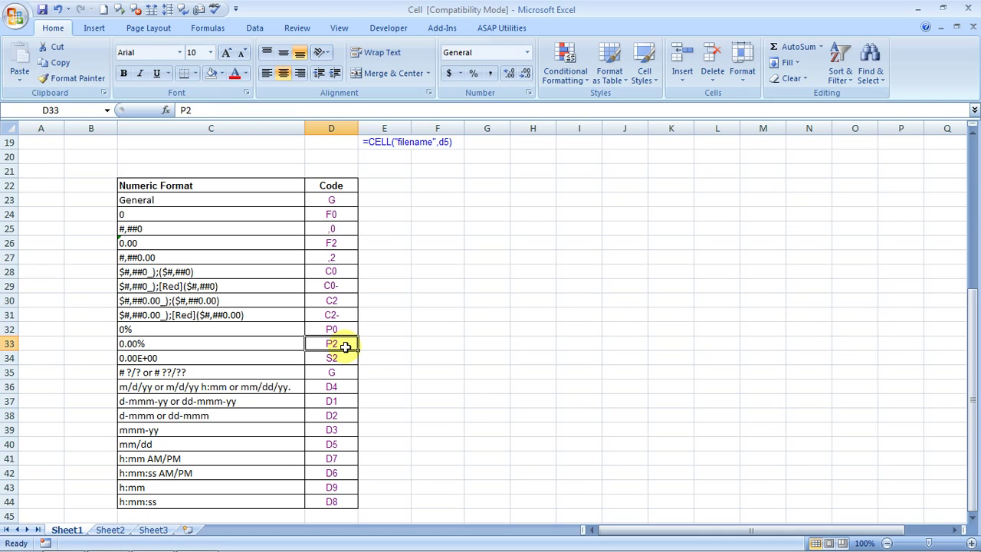
Review the D14 format, D15/E15 parentheses and E16 color formulas with their descriptions
key(Up)
key(Up)
key(Up)
key(Up)
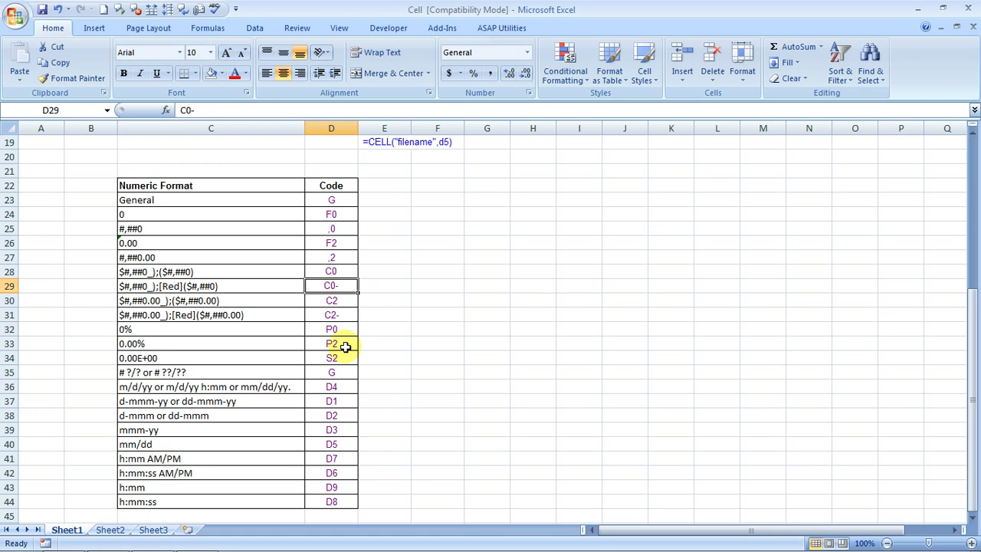
key(Up)
key(Up)
key(Up)
key(Up)
key(Up)
key(Up)
key(Down)
key(Down)
key(Down)
key(Down)
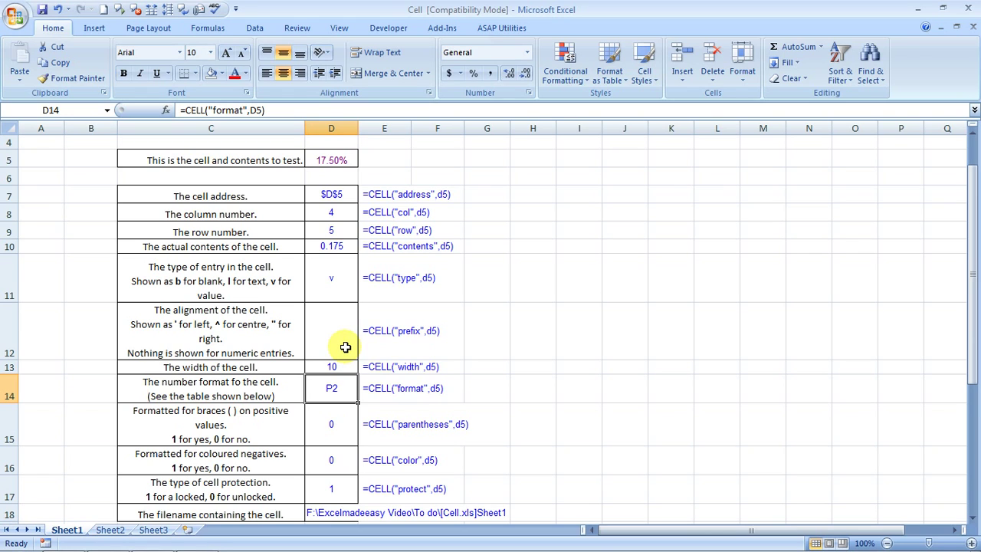
key(Down)
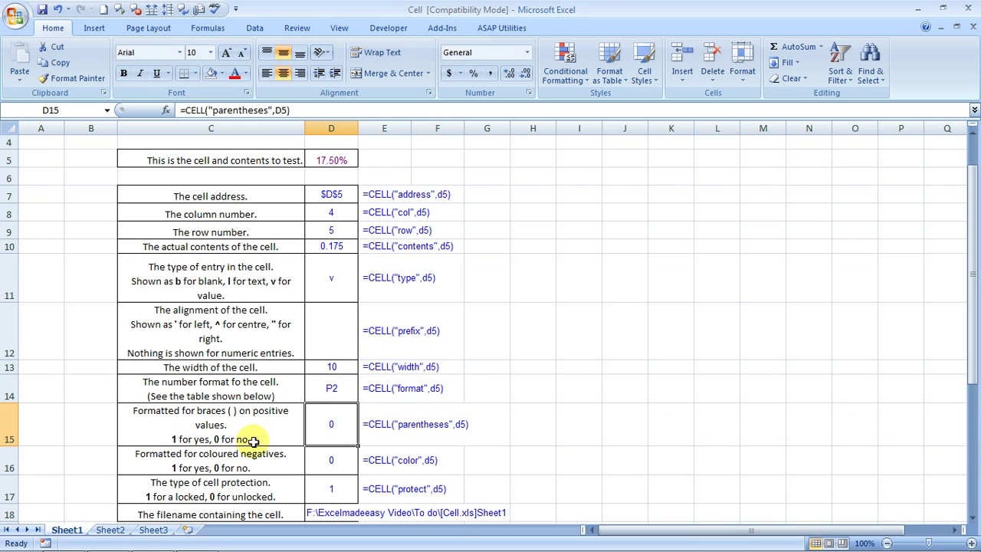
click(423, 435)
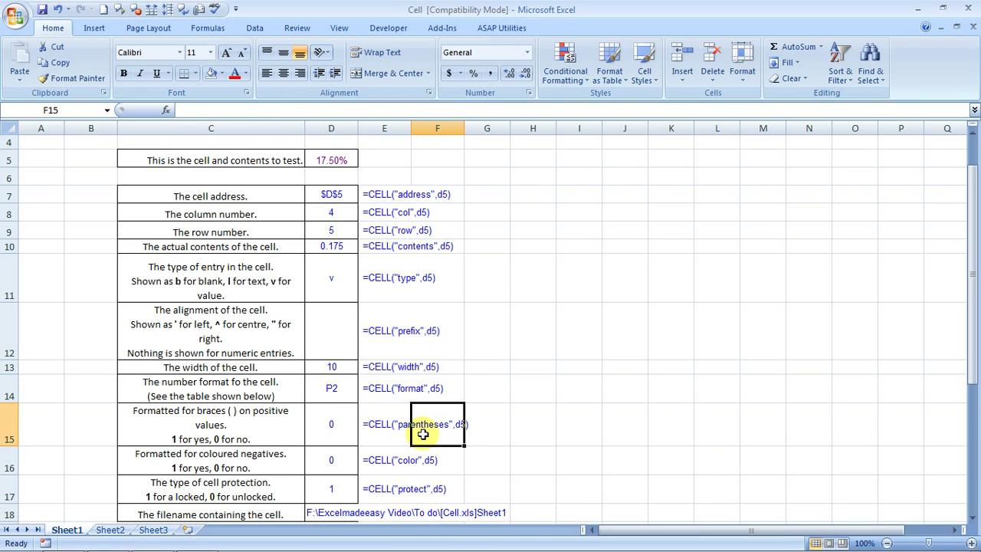
key(Left)
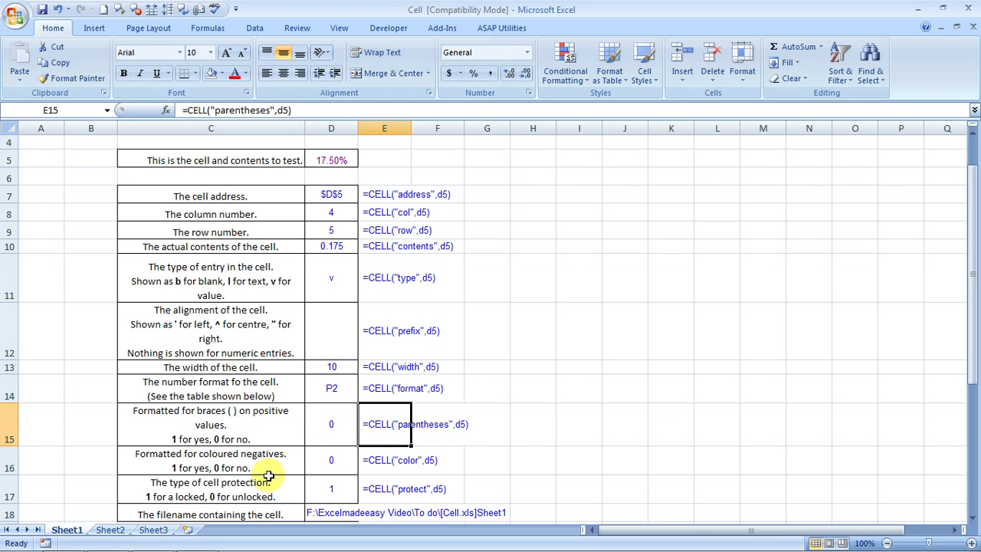
click(394, 462)
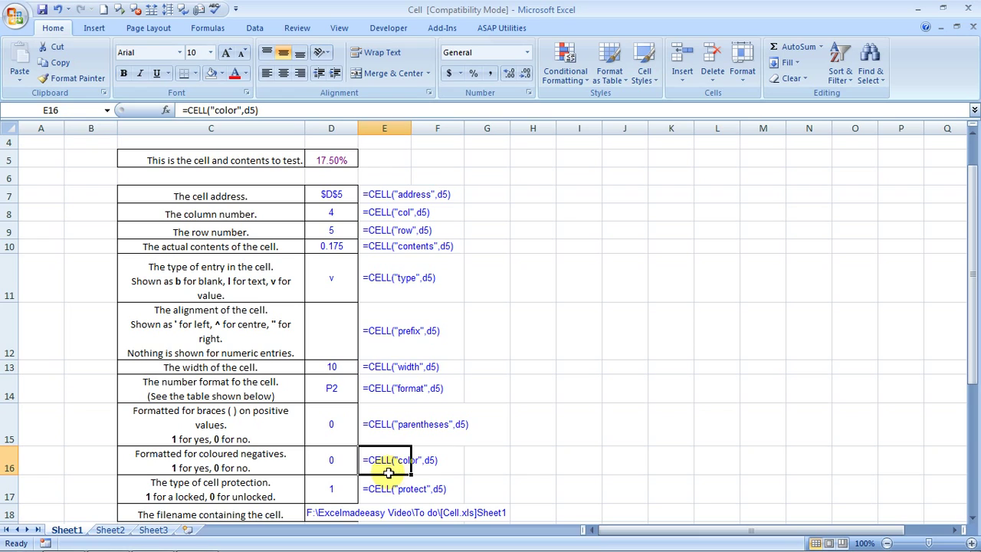
click(272, 470)
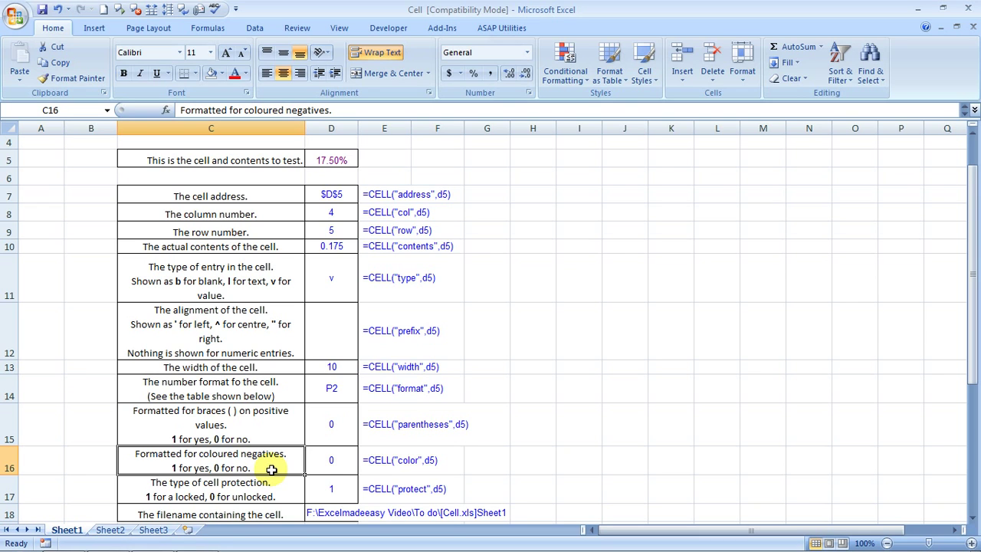
Check the protection result in D17, then return from Firefox to the Excel workbook
key(Down)
scroll(271, 470, down, 1)
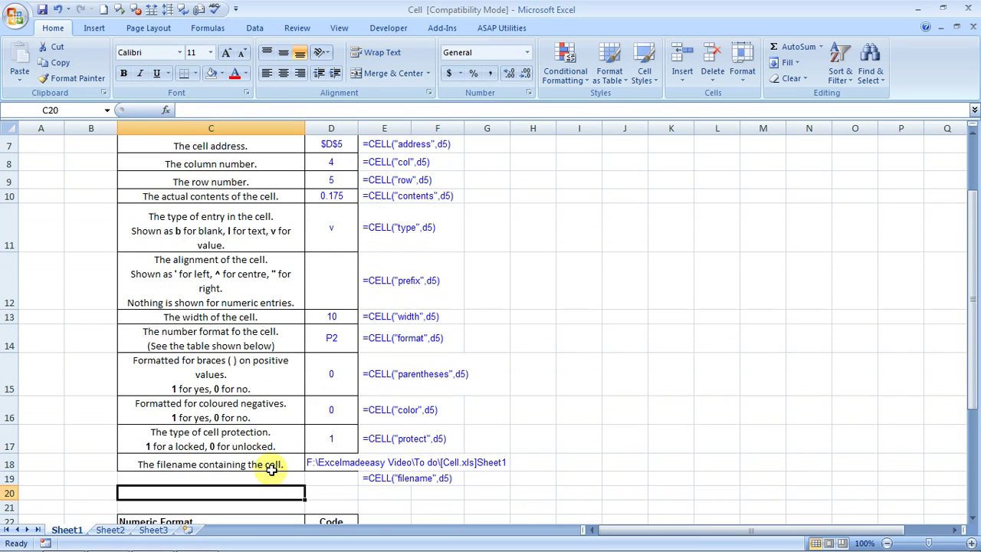
key(Up)
key(Right)
key(Down)
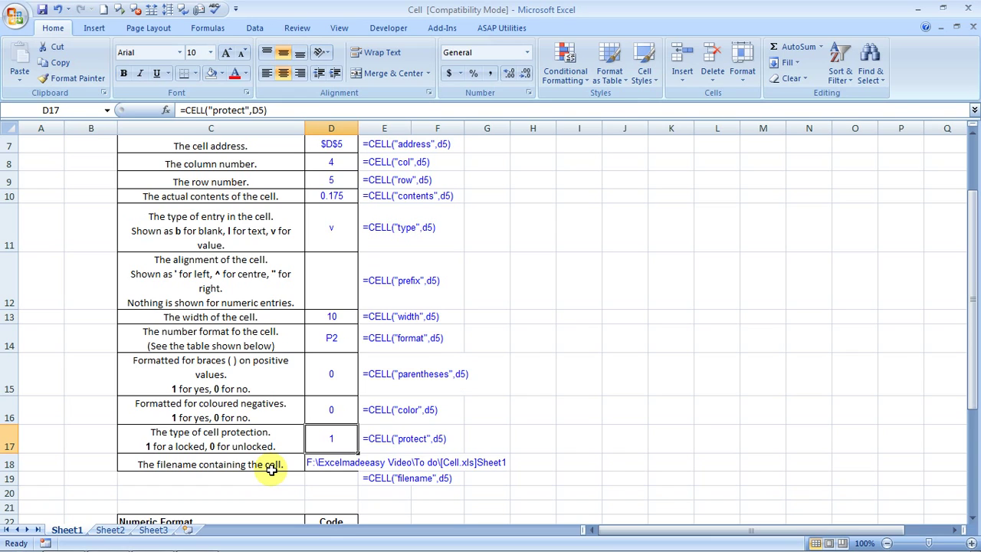
click(370, 502)
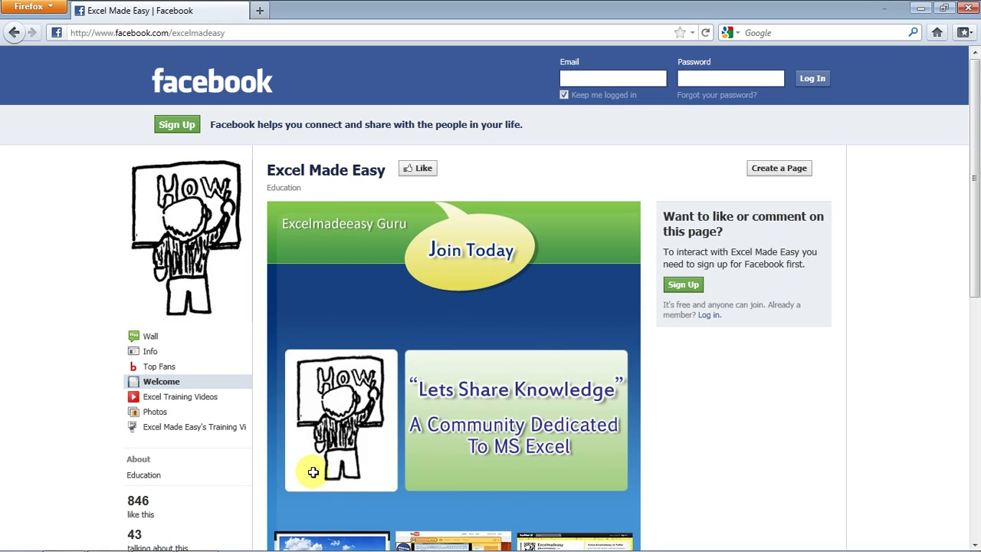
key(alt+Tab)
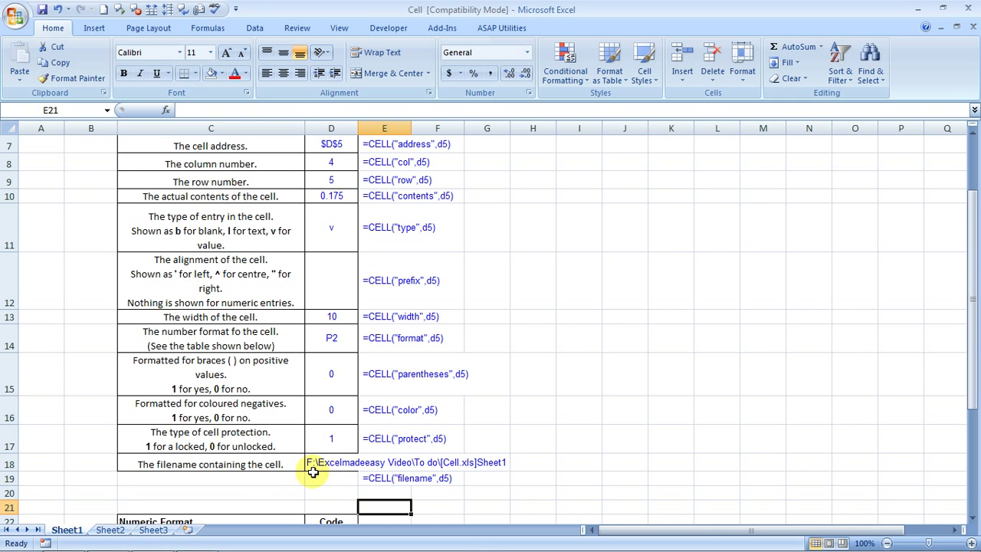